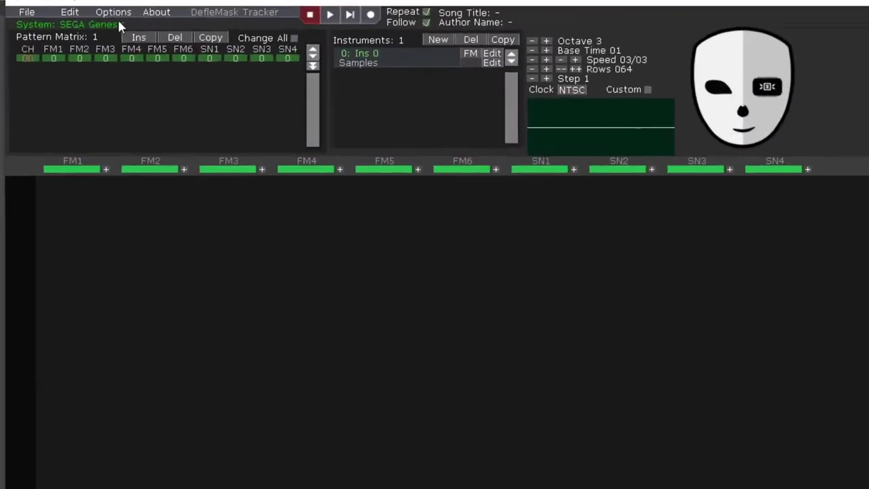
Check the sound system options, then enter C-2 at FM1 row 000 with effect 04 and a note-off
{"action": "left_click", "coordinate": [71, 17]}
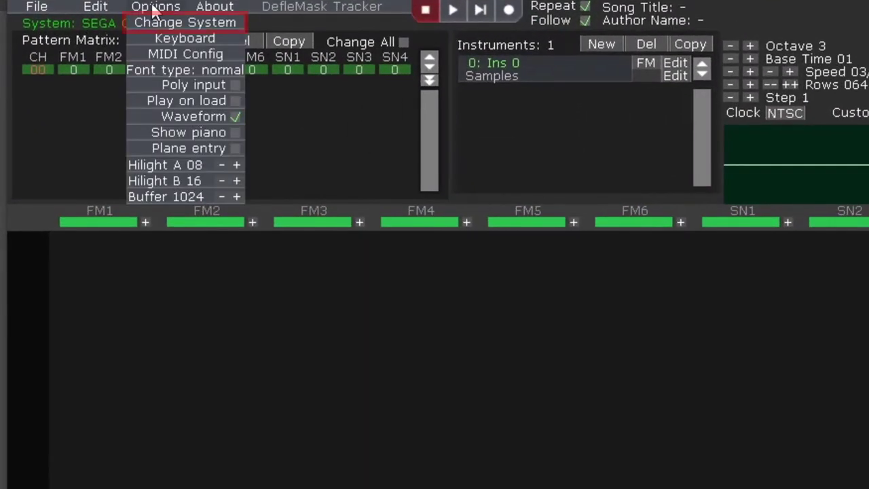
{"action": "left_click", "coordinate": [163, 24]}
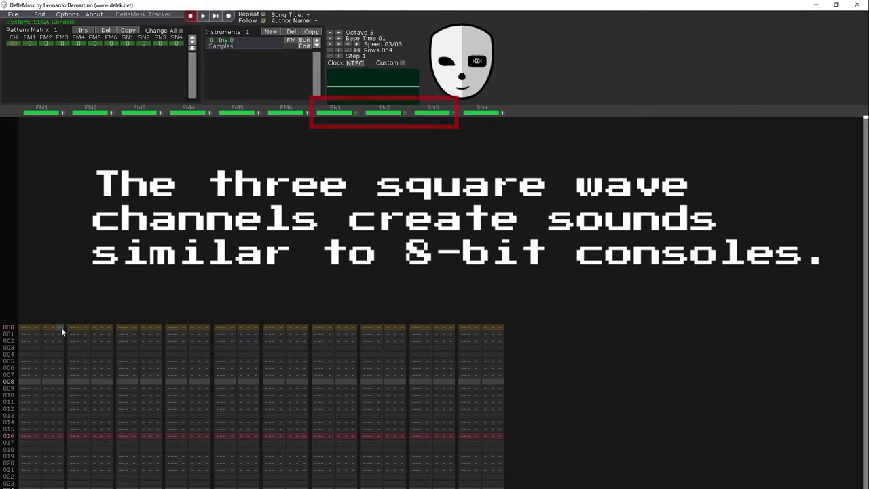
{"action": "left_click", "coordinate": [61, 328]}
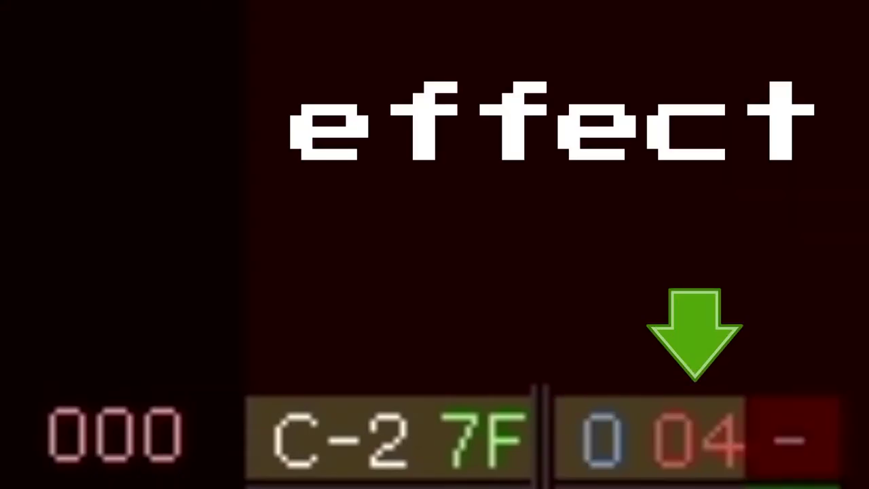
{"action": "type", "text": "06"}
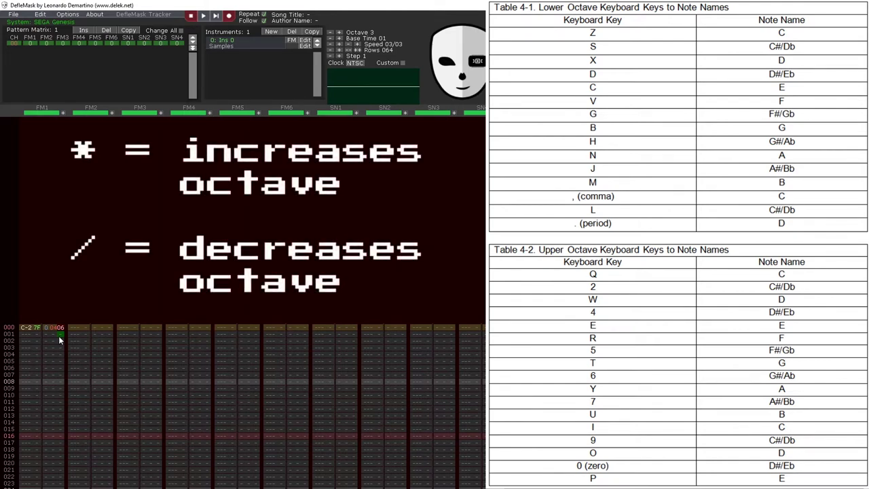
{"action": "key", "text": "Tab"}
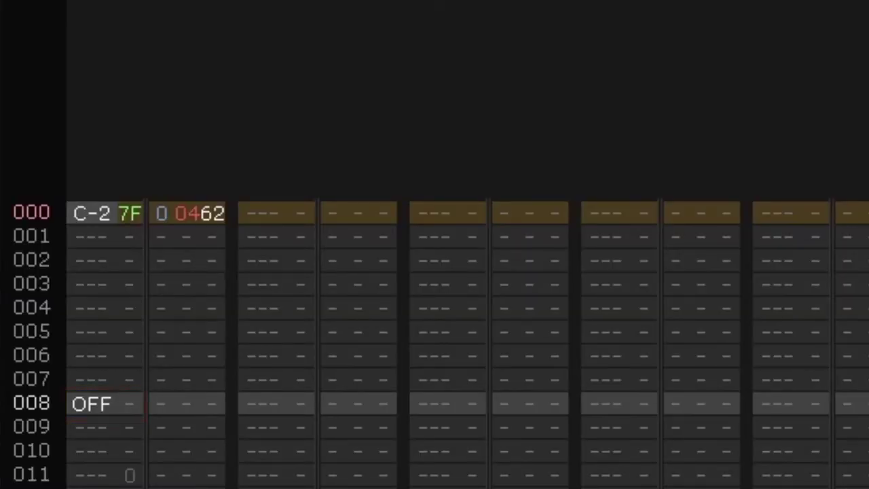
Move through the FM1 pattern rows and play it back to hear the EC01 note cut
{"action": "key", "text": "Down"}
{"action": "key", "text": "Down"}
{"action": "key", "text": "Down"}
{"action": "key", "text": "Down"}
{"action": "key", "text": "Down"}
{"action": "key", "text": "Down"}
{"action": "key", "text": "Down"}
{"action": "key", "text": "Down"}
{"action": "key", "text": "Down"}
{"action": "key", "text": "Down"}
{"action": "key", "text": "Down"}
{"action": "key", "text": "Down"}
{"action": "key", "text": "Down"}
{"action": "key", "text": "Down"}
{"action": "key", "text": "Down"}
{"action": "key", "text": "Down"}
{"action": "key", "text": "Down"}
{"action": "key", "text": "Down"}
{"action": "key", "text": "Down"}
{"action": "key", "text": "Down"}
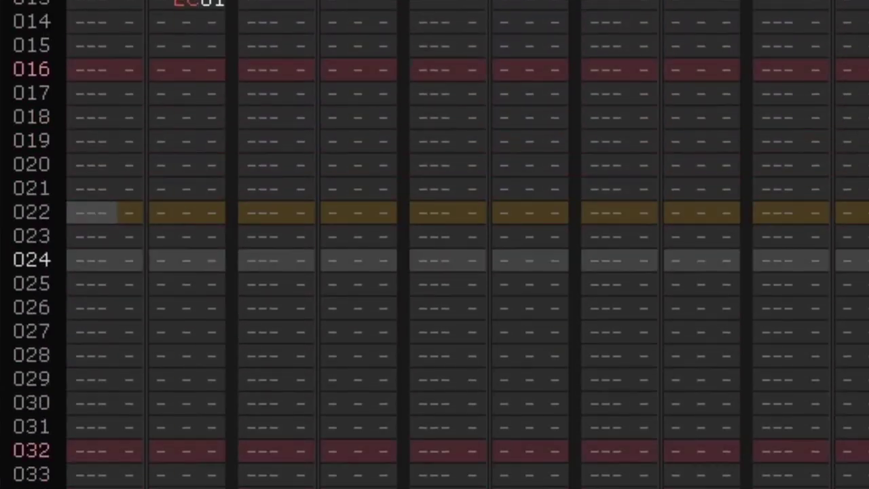
{"action": "key", "text": "Home"}
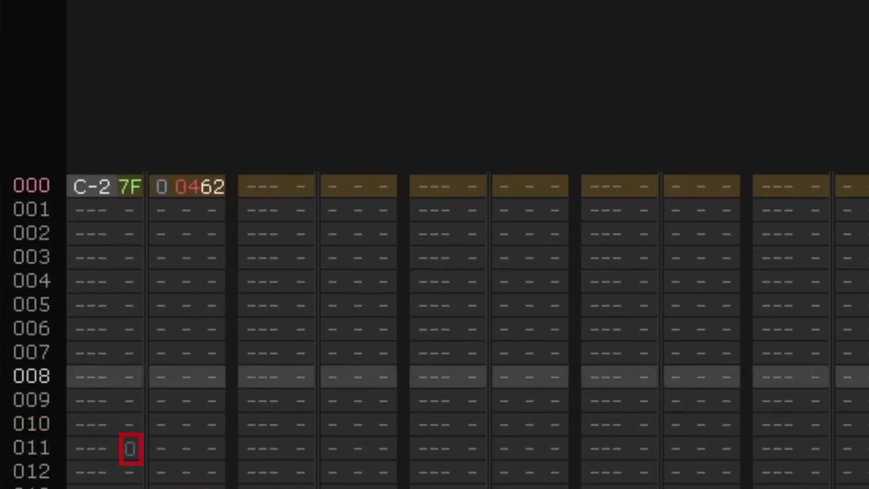
{"action": "key", "text": "Down"}
{"action": "key", "text": "Down"}
{"action": "key", "text": "Down"}
{"action": "key", "text": "Down"}
{"action": "key", "text": "Down"}
{"action": "key", "text": "Down"}
{"action": "key", "text": "Down"}
{"action": "key", "text": "Down"}
{"action": "key", "text": "Down"}
{"action": "key", "text": "Down"}
{"action": "key", "text": "Down"}
{"action": "key", "text": "Down"}
{"action": "key", "text": "Down"}
{"action": "key", "text": "Down"}
{"action": "key", "text": "Down"}
{"action": "key", "text": "Down"}
{"action": "key", "text": "Down"}
{"action": "key", "text": "Down"}
{"action": "key", "text": "Down"}
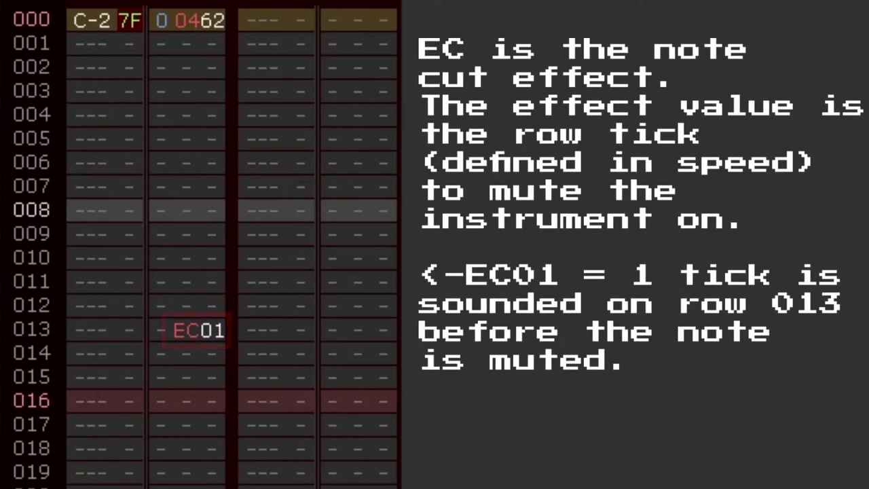
{"action": "key", "text": "Return"}
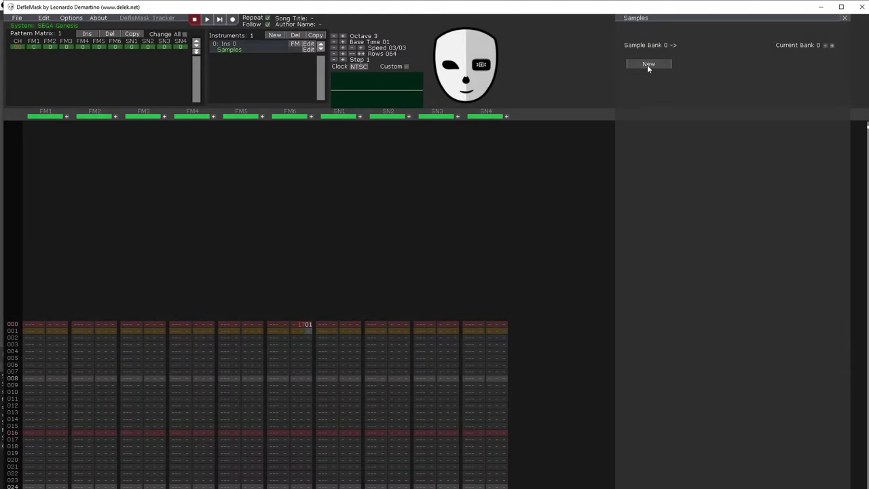
Load closed hihat.wav into sample bank 0, raise Amp to 100 and try the Pitch slider
{"action": "left_click", "coordinate": [647, 64]}
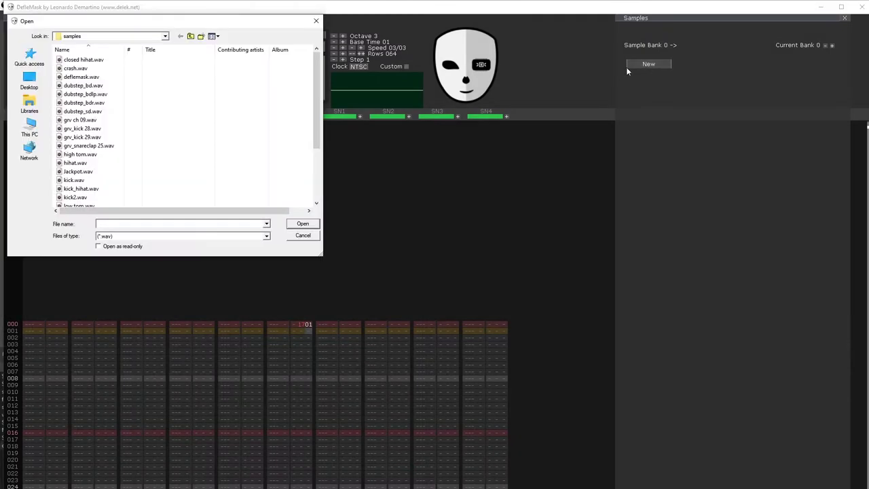
{"action": "left_click", "coordinate": [83, 60]}
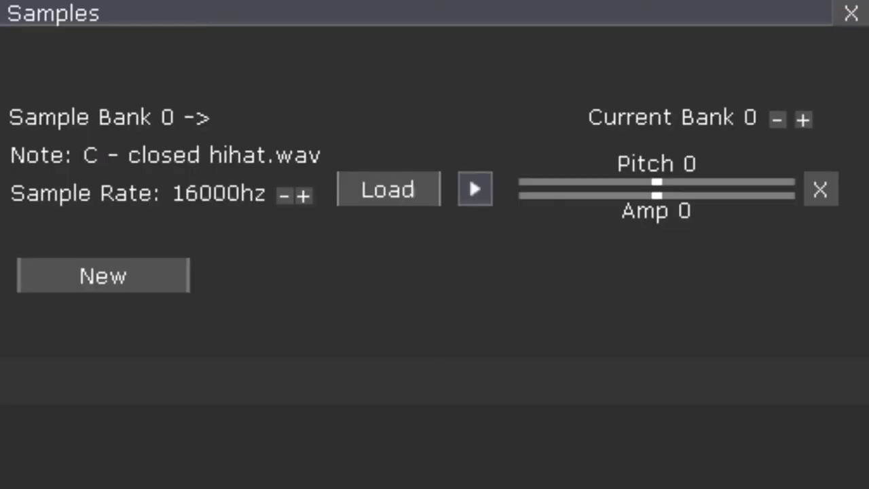
{"action": "left_click_drag", "start_coordinate": [702, 205], "coordinate": [802, 222]}
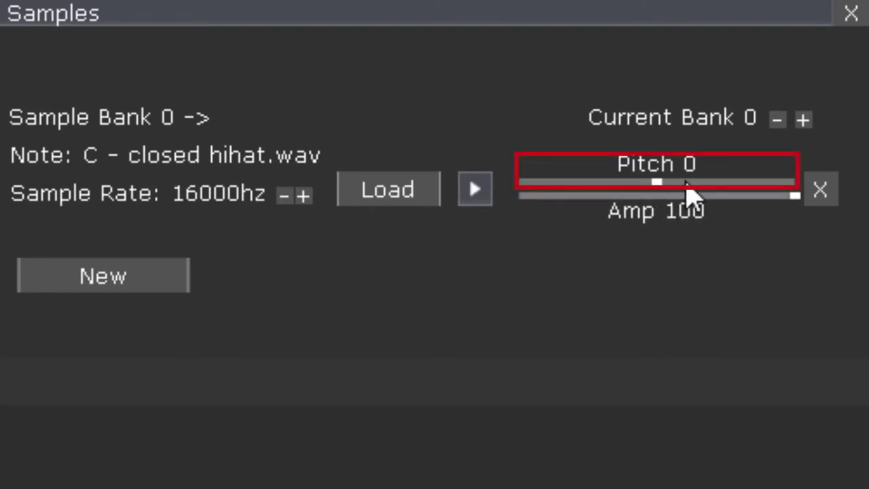
{"action": "left_click_drag", "start_coordinate": [691, 193], "coordinate": [673, 210]}
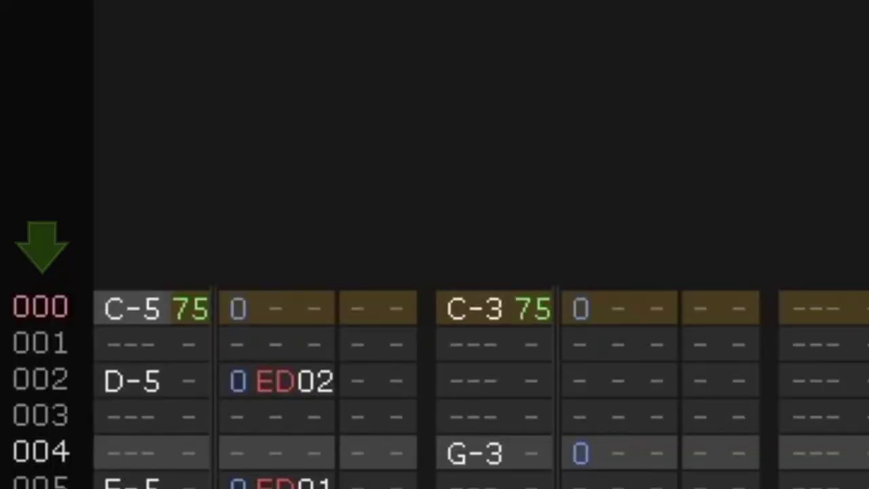
Start playback to hear the C-5 melody over the C-3/G-3 bass line
{"action": "key", "text": "Return"}
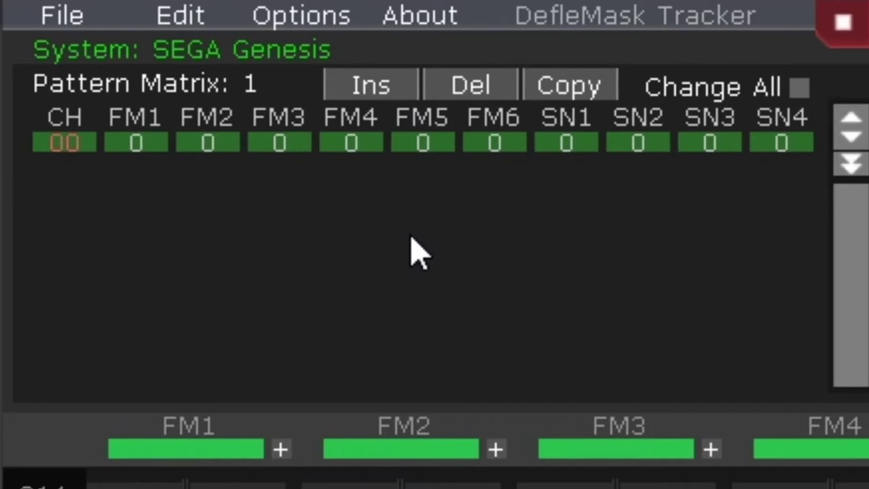
Insert, delete and copy order rows, then set row 00 to pattern 1 in every channel
{"action": "left_click", "coordinate": [392, 88]}
{"action": "left_click", "coordinate": [487, 95]}
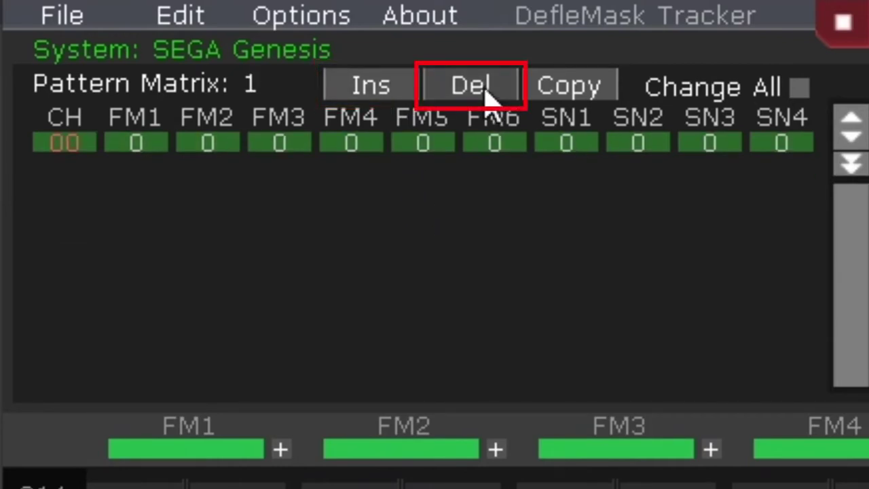
{"action": "left_click", "coordinate": [579, 91]}
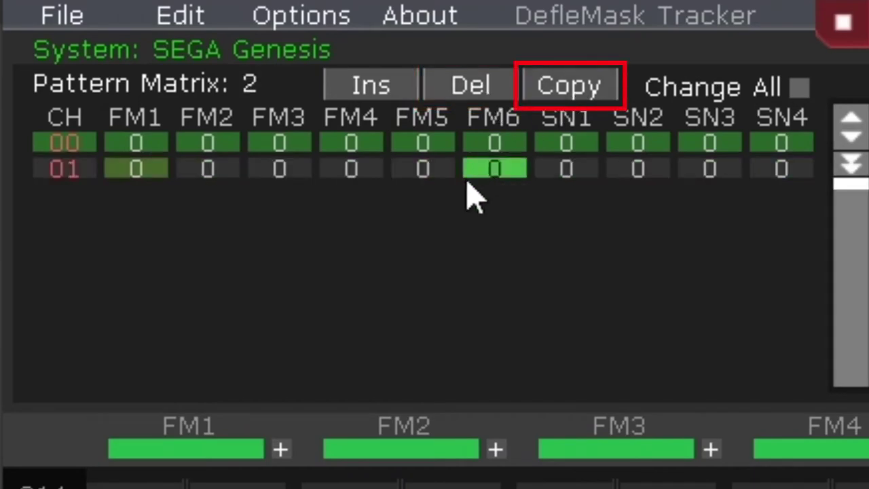
{"action": "right_click", "coordinate": [146, 149]}
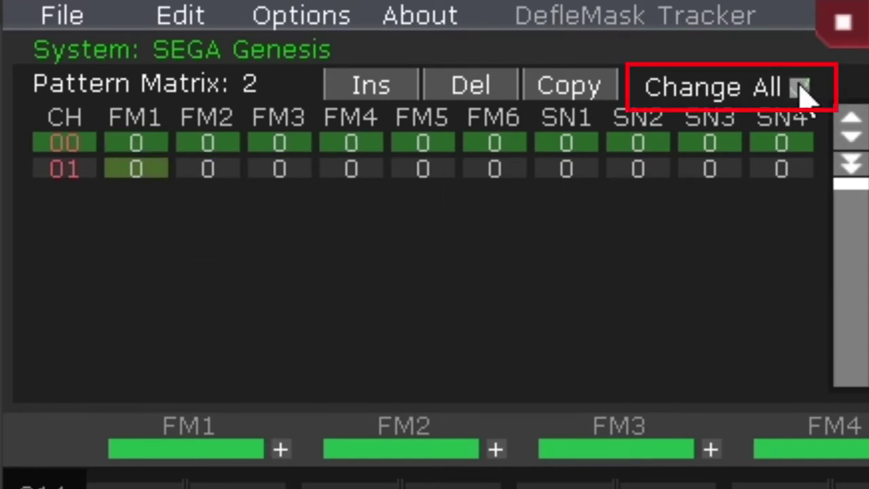
{"action": "left_click", "coordinate": [800, 88]}
{"action": "left_click", "coordinate": [144, 146]}
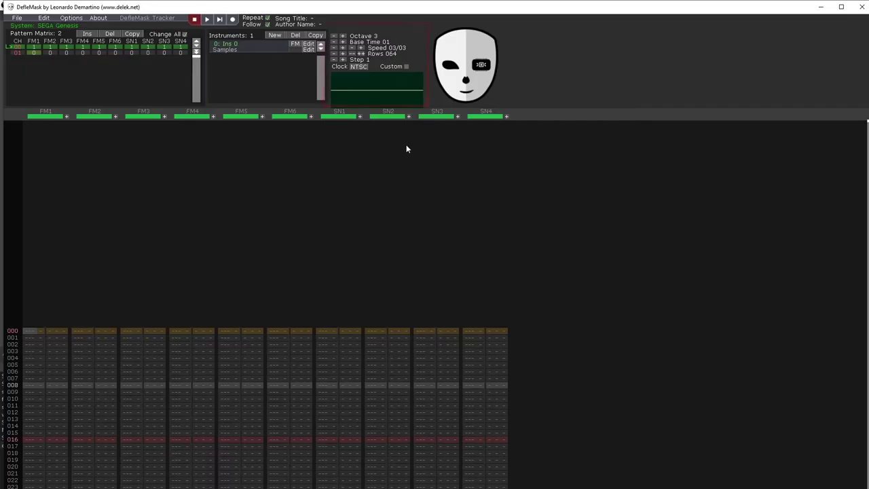
Play the song and raise Base Time to 04
{"action": "key", "text": "Return"}
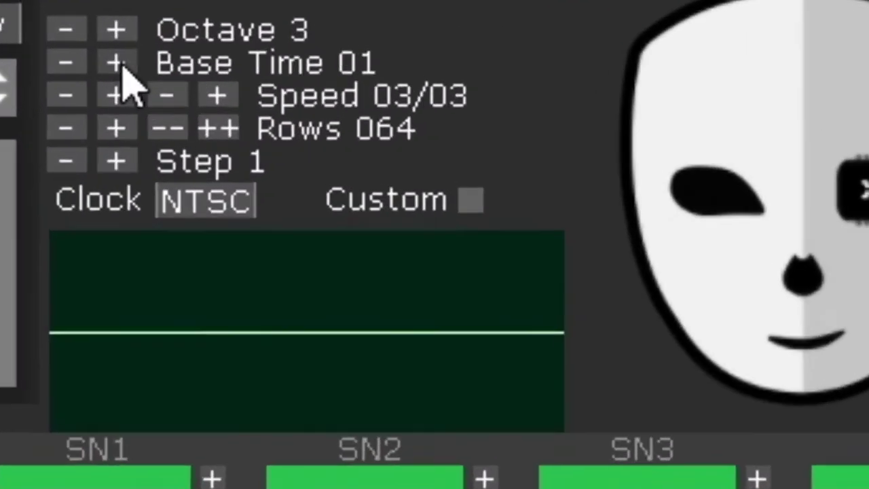
{"action": "left_click", "coordinate": [344, 42]}
{"action": "double_click", "coordinate": [344, 42]}
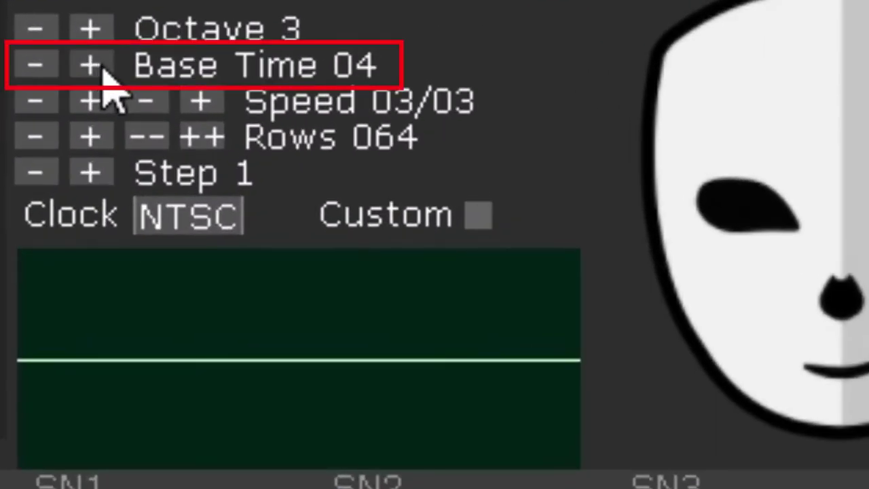
Raise base time and enter speed effects 0902 and 0F02 in FM1 row 000, then play
{"action": "left_click", "coordinate": [91, 65]}
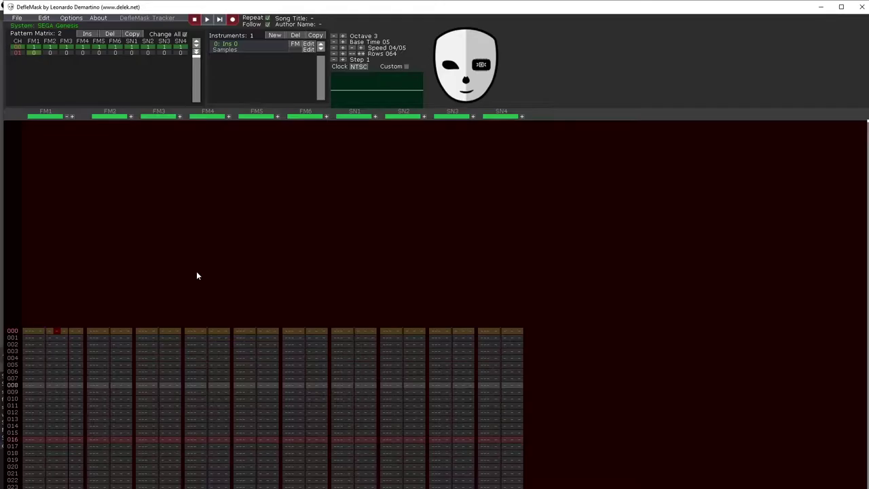
{"action": "type", "text": "09020f02"}
{"action": "key", "text": "space"}
{"action": "key", "text": "Return"}
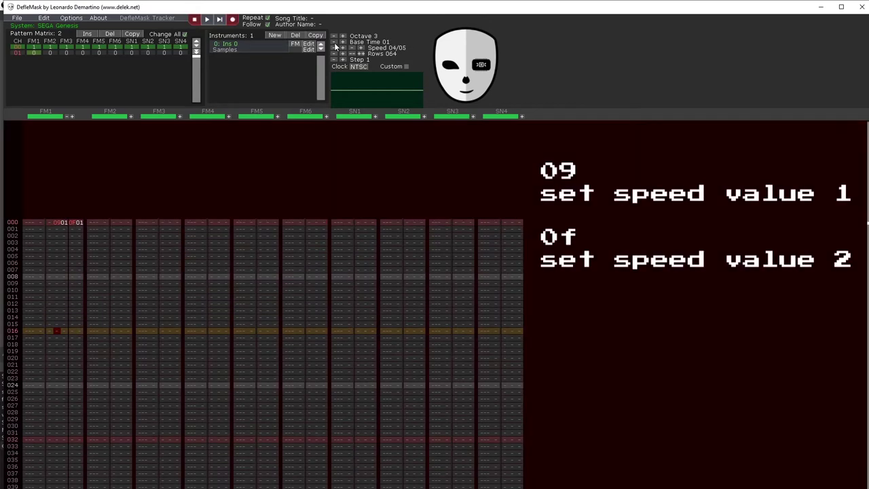
Play the pattern again with the row 016 jump effect, then stop playback
{"action": "key", "text": "Right"}
{"action": "key", "text": "Return"}
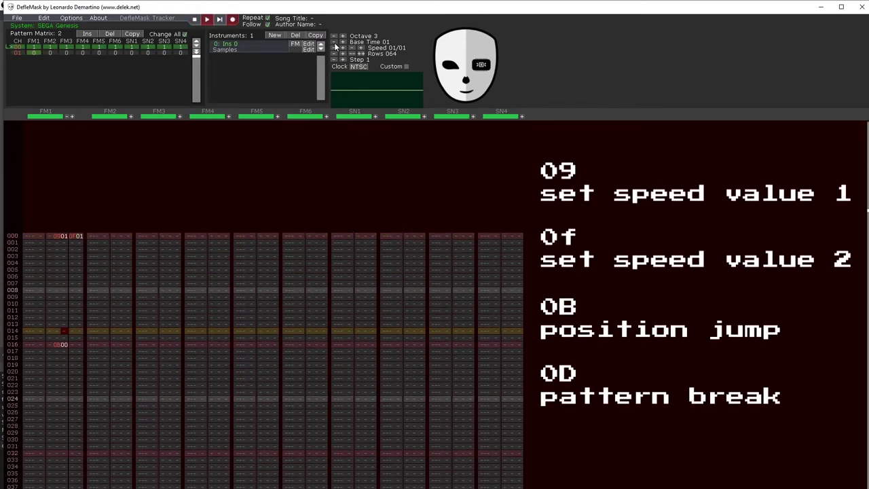
{"action": "key", "text": "Return"}
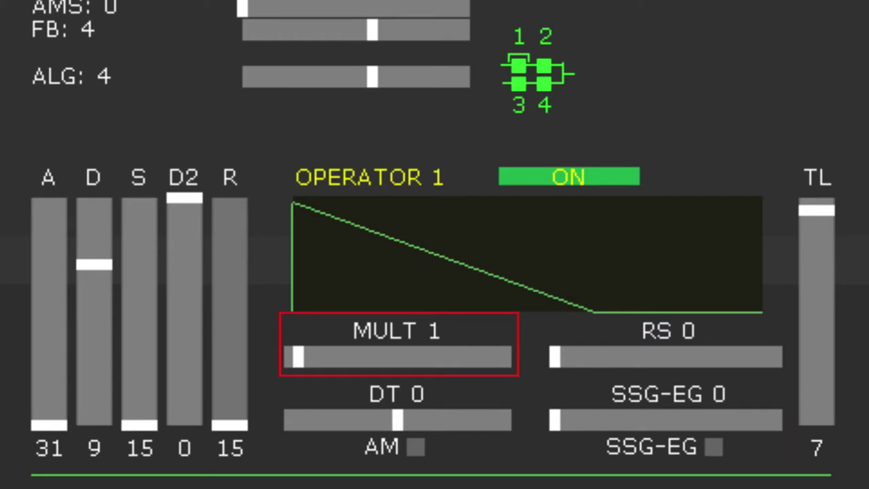
Drag ALG to 0 so all four operators chain in series, then try other algorithms
{"action": "left_click_drag", "start_coordinate": [440, 76], "coordinate": [209, 85]}
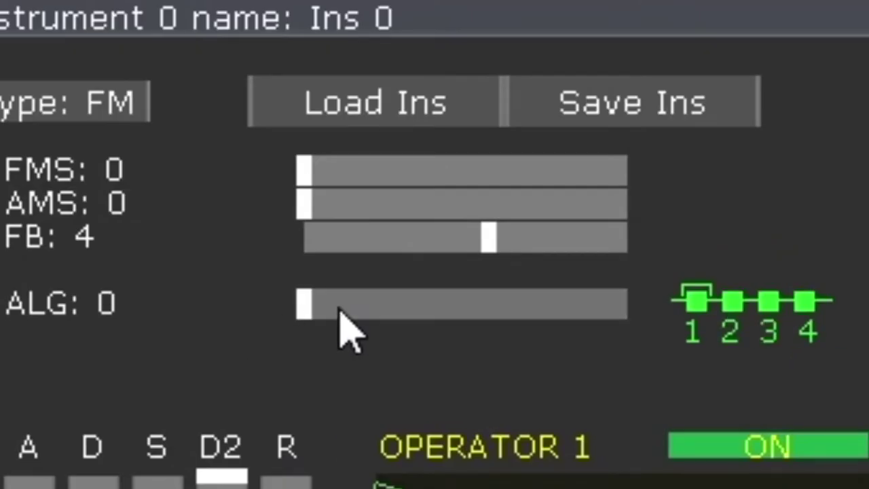
{"action": "mouse_move", "coordinate": [339, 310]}
{"action": "left_mouse_down"}
{"action": "mouse_move", "coordinate": [398, 303]}
{"action": "mouse_move", "coordinate": [584, 316]}
{"action": "mouse_move", "coordinate": [619, 314]}
{"action": "mouse_move", "coordinate": [627, 296]}
{"action": "mouse_move", "coordinate": [582, 315]}
{"action": "mouse_move", "coordinate": [339, 306]}
{"action": "mouse_move", "coordinate": [263, 345]}
{"action": "left_mouse_up"}
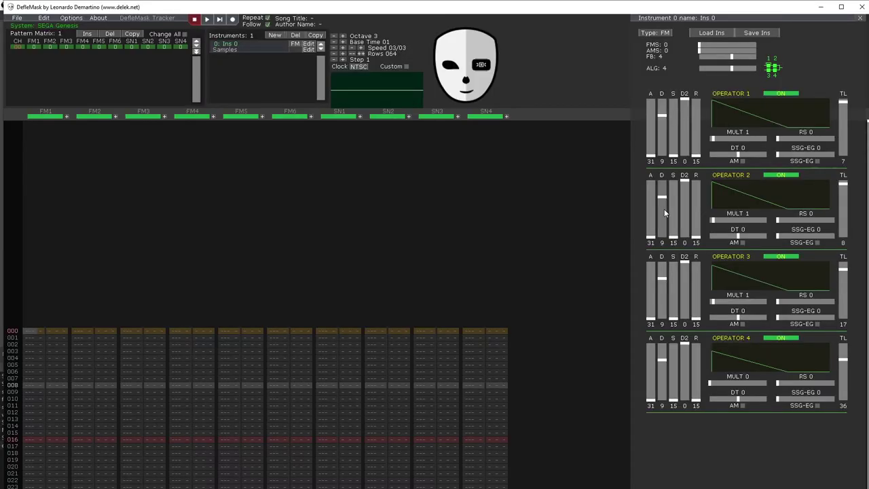
Preview a note, switch off Operators 3 and 4, and raise Operator 1's TL to 127
{"action": "key", "text": "z"}
{"action": "left_click", "coordinate": [791, 257]}
{"action": "left_click", "coordinate": [791, 338]}
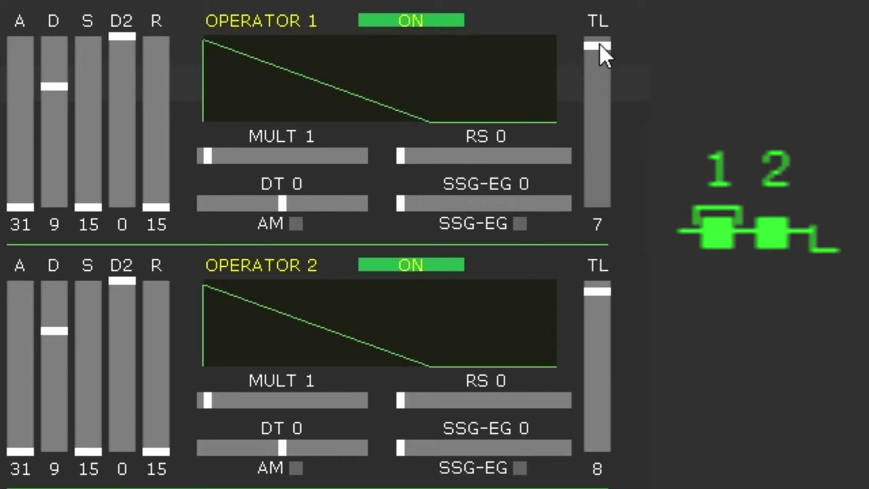
{"action": "left_click_drag", "start_coordinate": [600, 44], "coordinate": [605, 252]}
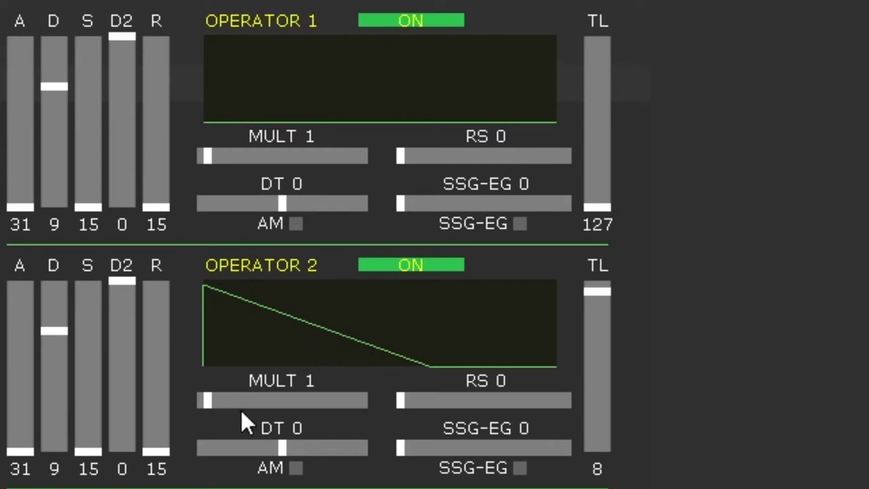
{"action": "left_click_drag", "start_coordinate": [236, 399], "coordinate": [223, 399]}
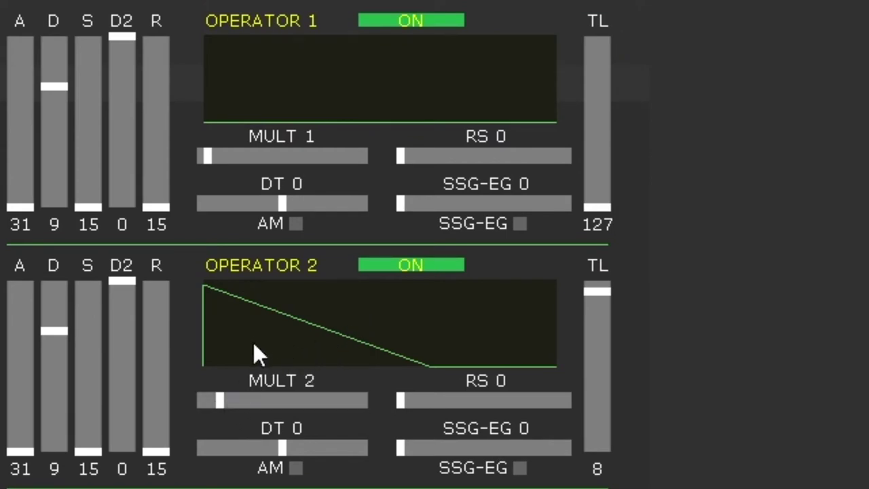
{"action": "left_click", "coordinate": [233, 398]}
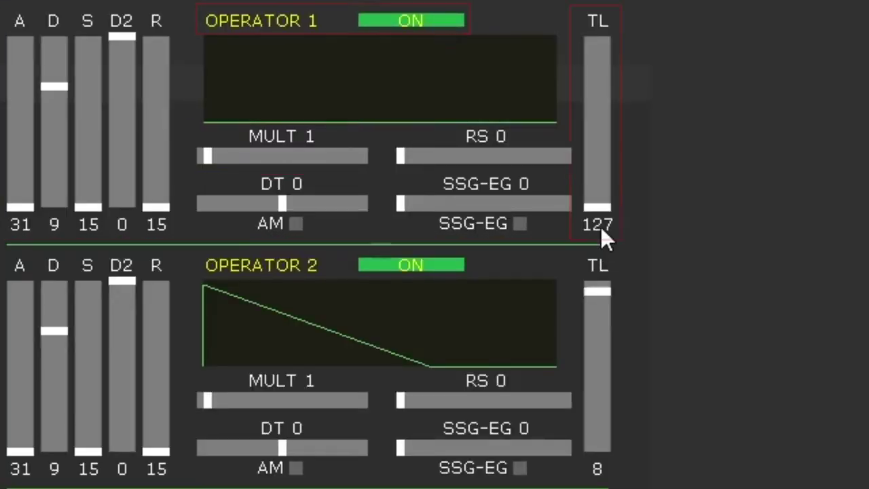
{"action": "left_click_drag", "start_coordinate": [599, 206], "coordinate": [599, 42]}
Set Operator 1's MULT to 12, then return it to 1
{"action": "left_click", "coordinate": [346, 159]}
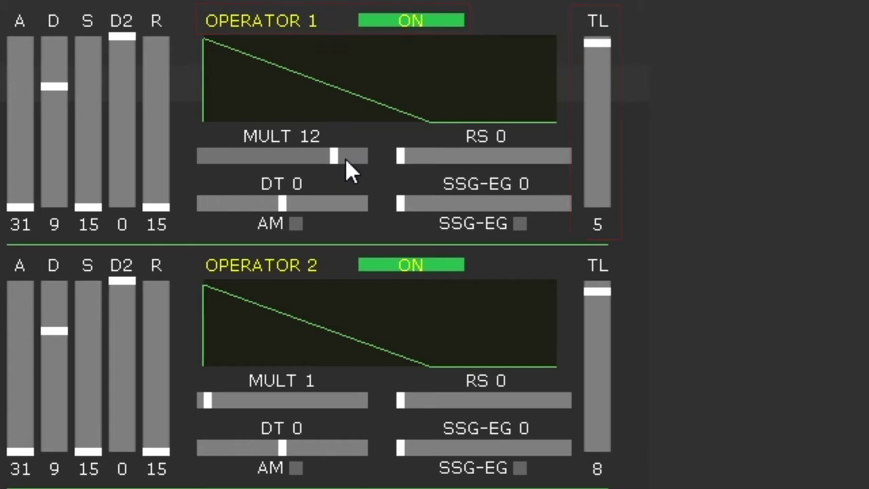
{"action": "mouse_move", "coordinate": [346, 159]}
{"action": "left_mouse_down"}
{"action": "mouse_move", "coordinate": [217, 160]}
{"action": "mouse_move", "coordinate": [346, 159]}
{"action": "left_mouse_up"}
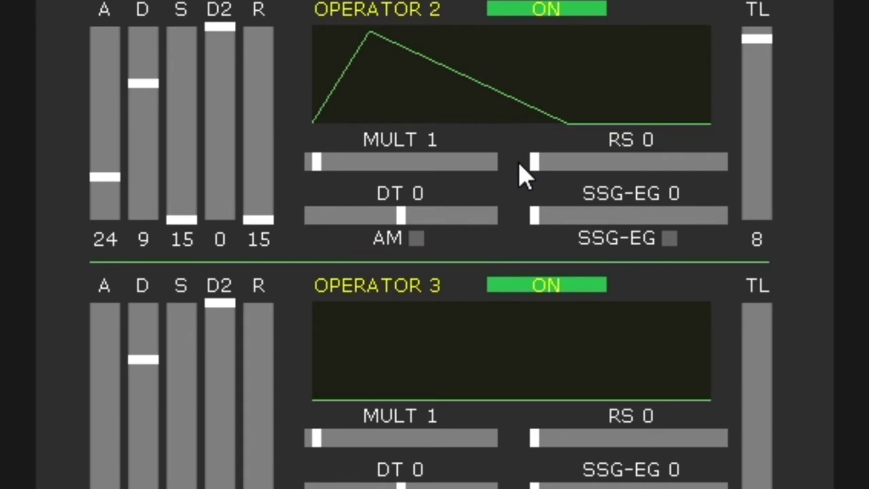
Raise Operator 2's rate scaling (RS) to 1
{"action": "left_click_drag", "start_coordinate": [531, 166], "coordinate": [769, 192]}
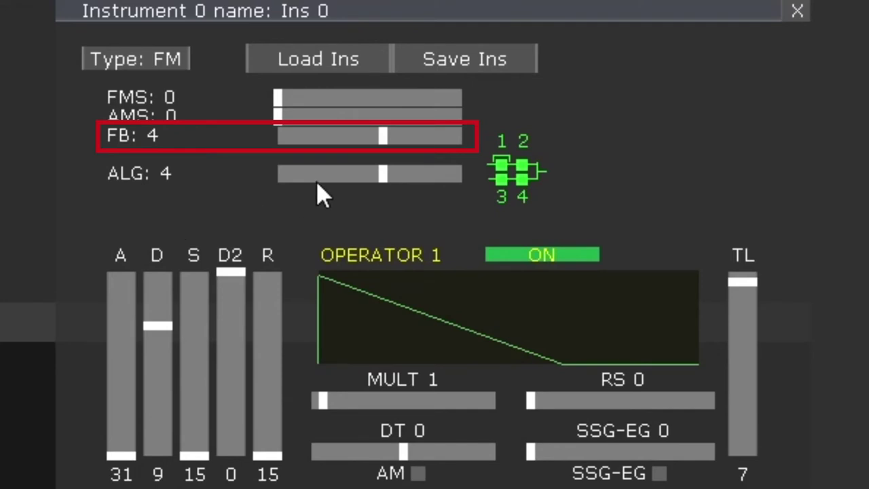
Adjust the feedback and modulation-sensitivity sliders on Ins 0, bringing FMS to 7 and AMS to 1
{"action": "left_click_drag", "start_coordinate": [384, 135], "coordinate": [535, 152]}
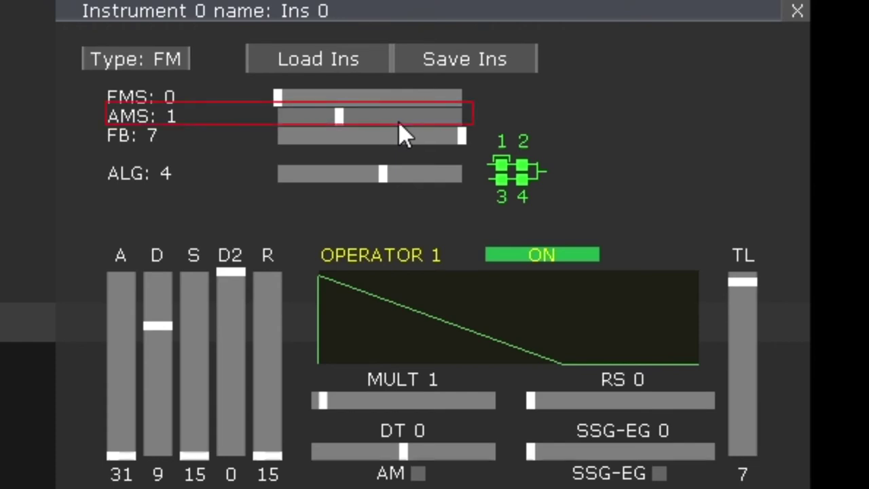
{"action": "left_click", "coordinate": [415, 121]}
{"action": "left_click", "coordinate": [455, 118]}
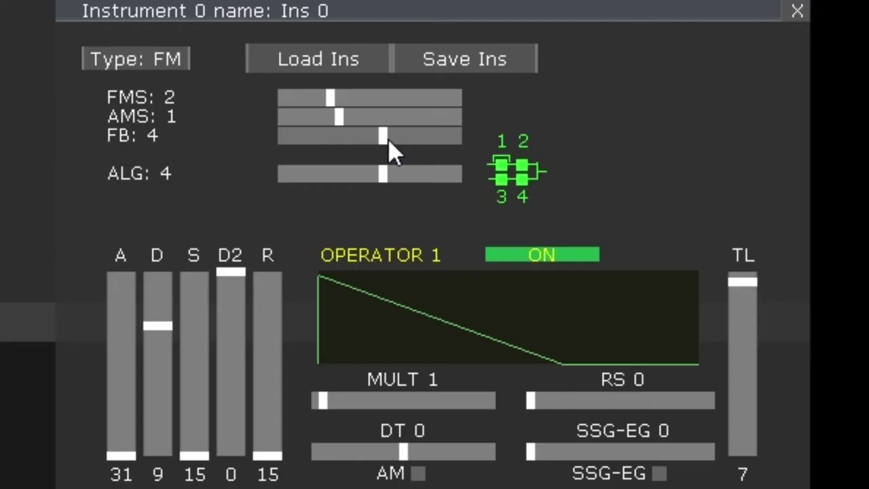
{"action": "left_click", "coordinate": [362, 99]}
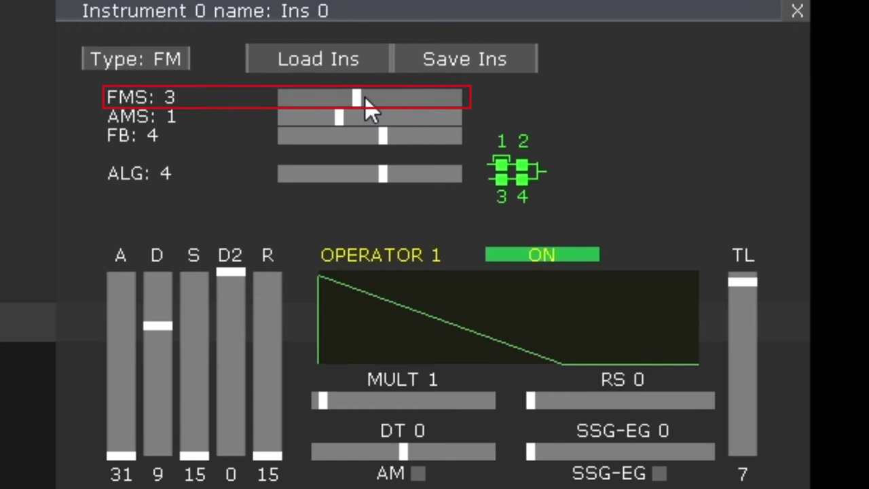
{"action": "left_click_drag", "start_coordinate": [375, 102], "coordinate": [508, 120]}
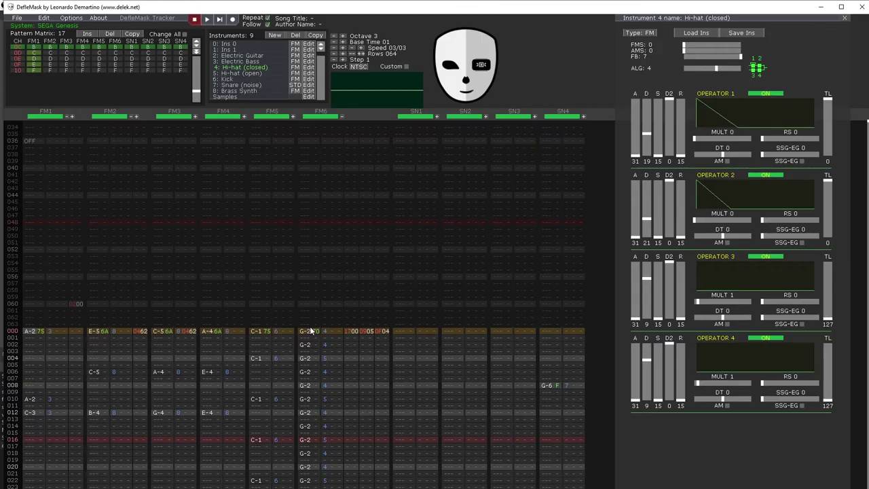
Open the Hi-hat (open), Kick and Snare (noise) instruments in turn in the editor
{"action": "left_click", "coordinate": [239, 73]}
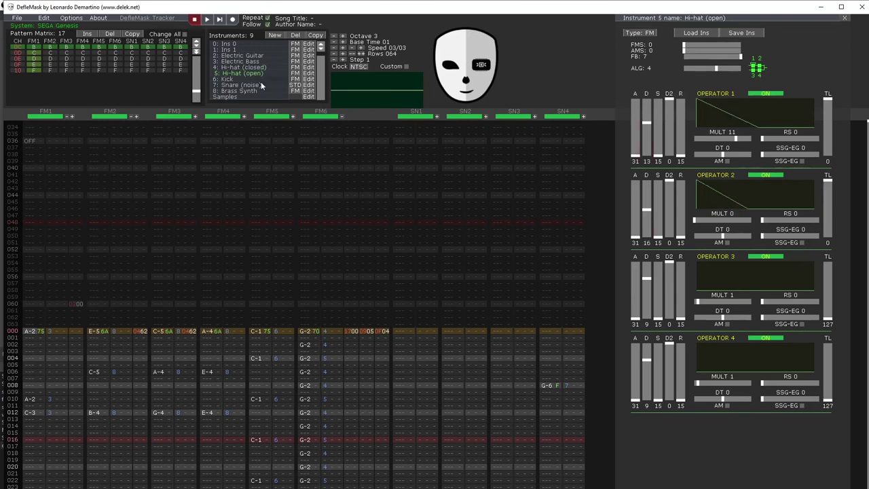
{"action": "left_click", "coordinate": [239, 79]}
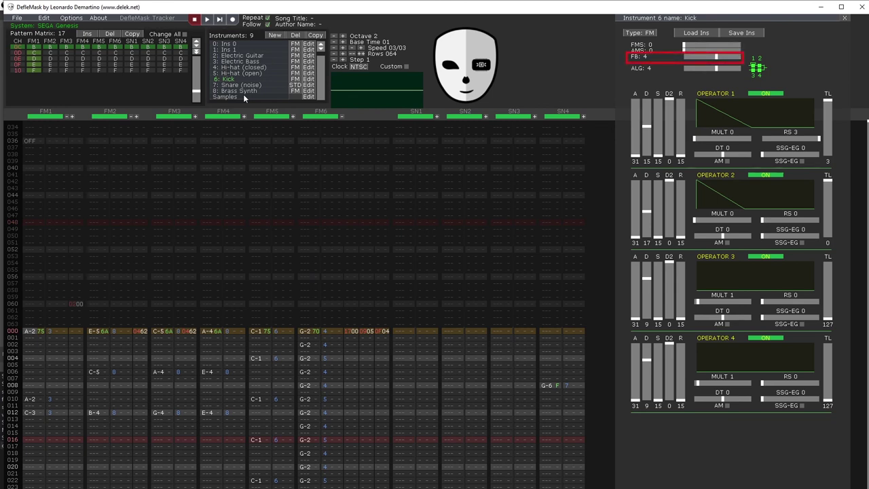
{"action": "left_click", "coordinate": [557, 317]}
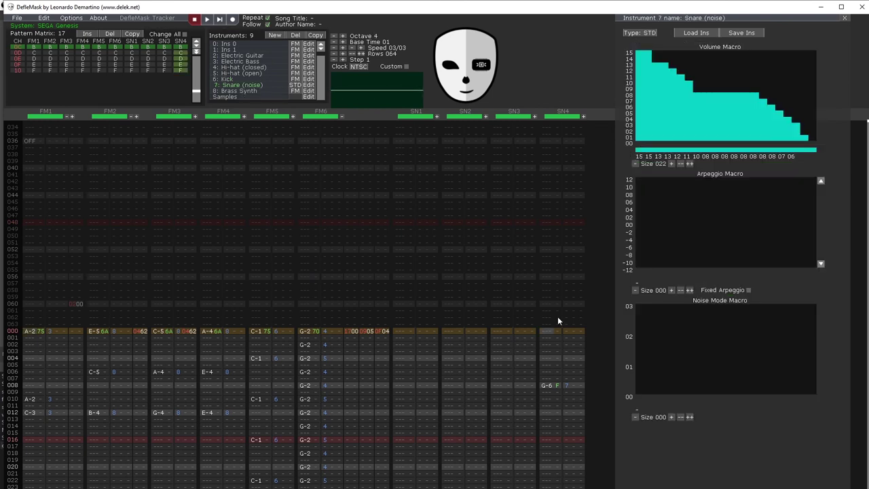